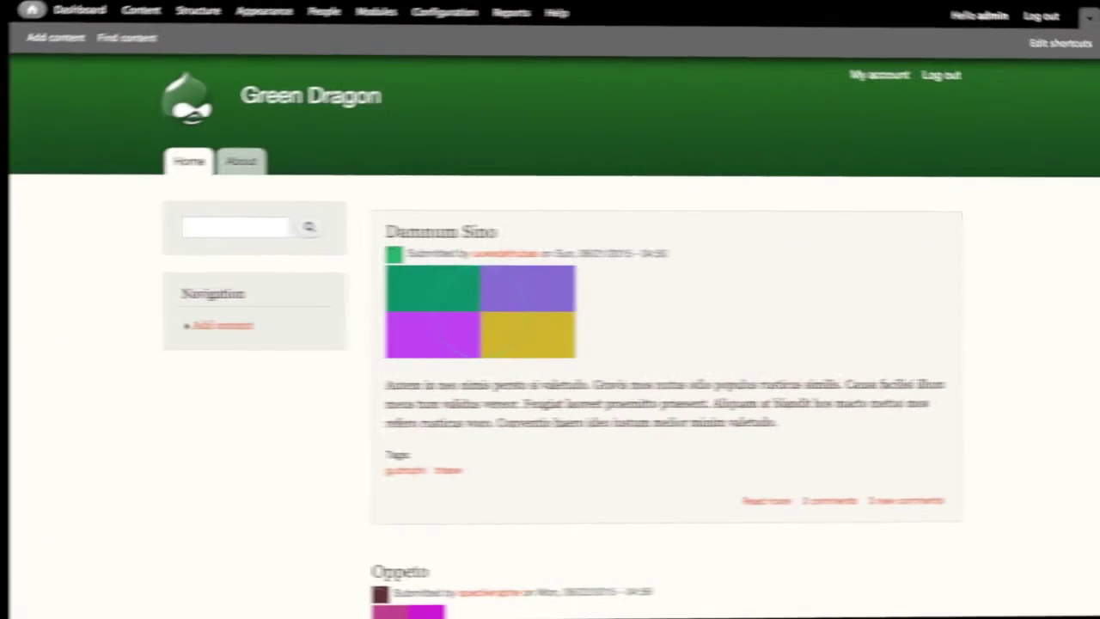
Step: Put the Green Dragon site into maintenance mode with the existing visitor message and save the configuration
{"action": "mouse_move", "coordinate": [471, 416]}
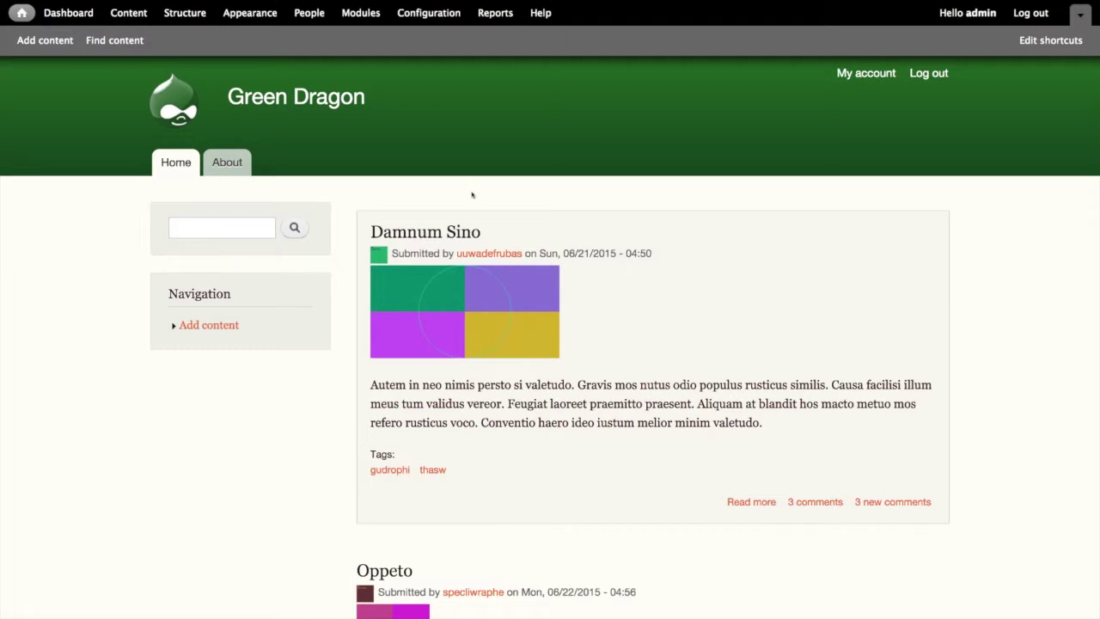
{"action": "left_click", "coordinate": [430, 13]}
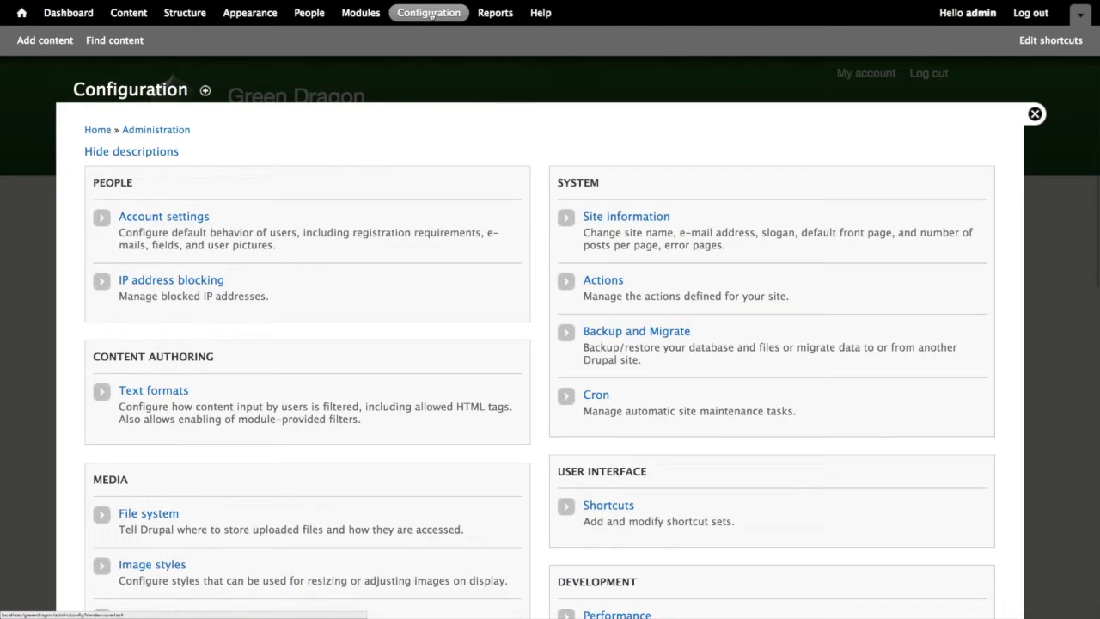
{"action": "scroll", "coordinate": [484, 216], "scroll_direction": "down", "scroll_amount": 4}
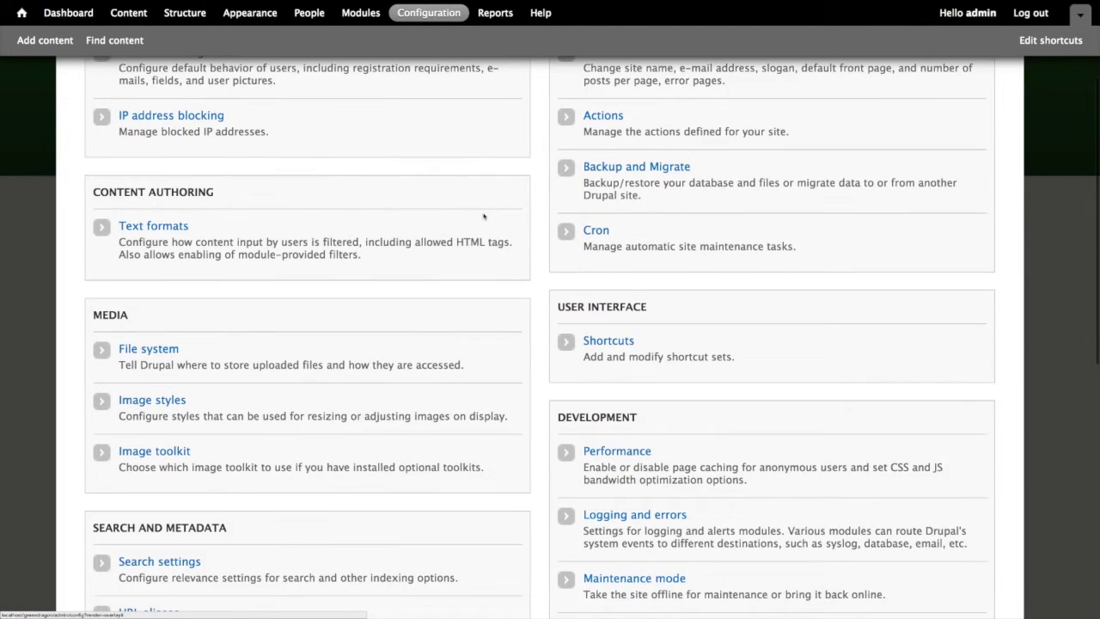
{"action": "scroll", "coordinate": [484, 217], "scroll_direction": "down", "scroll_amount": 4}
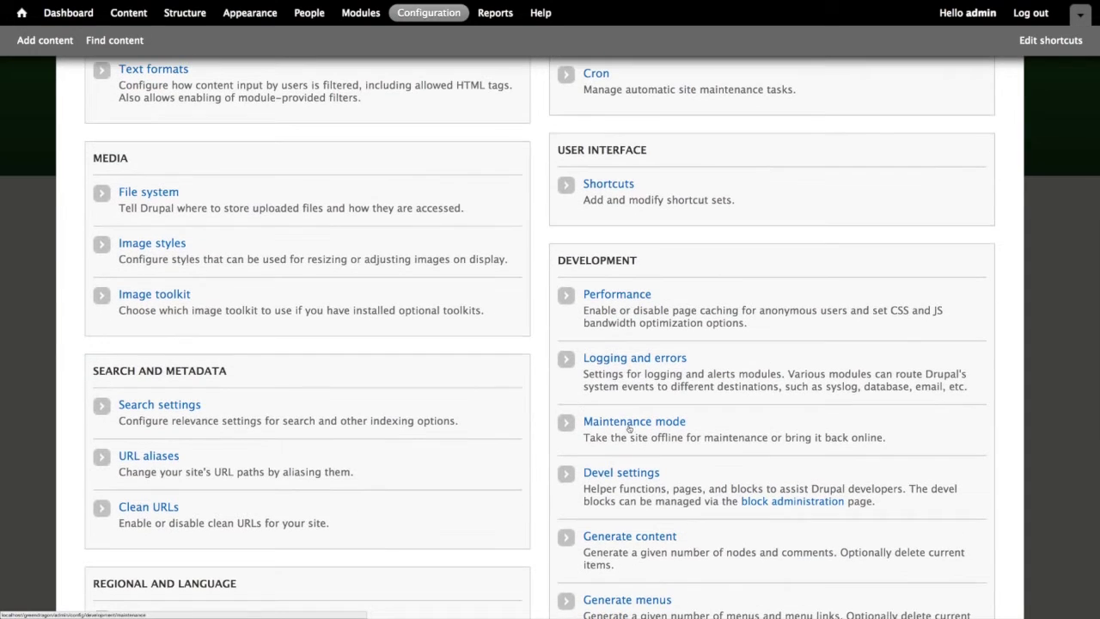
{"action": "left_click", "coordinate": [629, 429]}
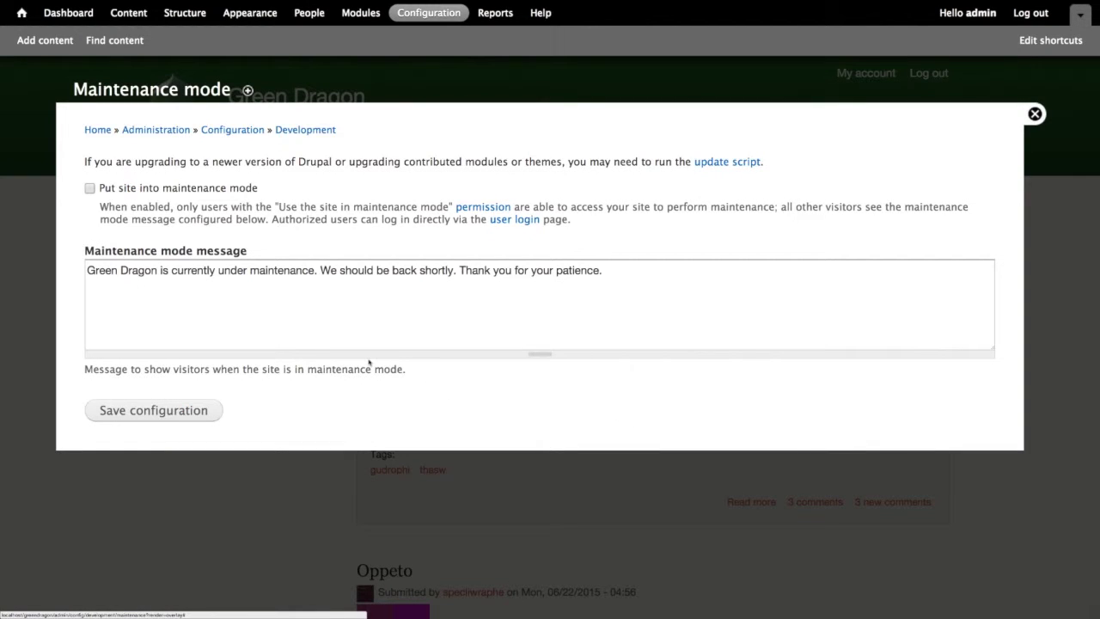
{"action": "left_click", "coordinate": [89, 188]}
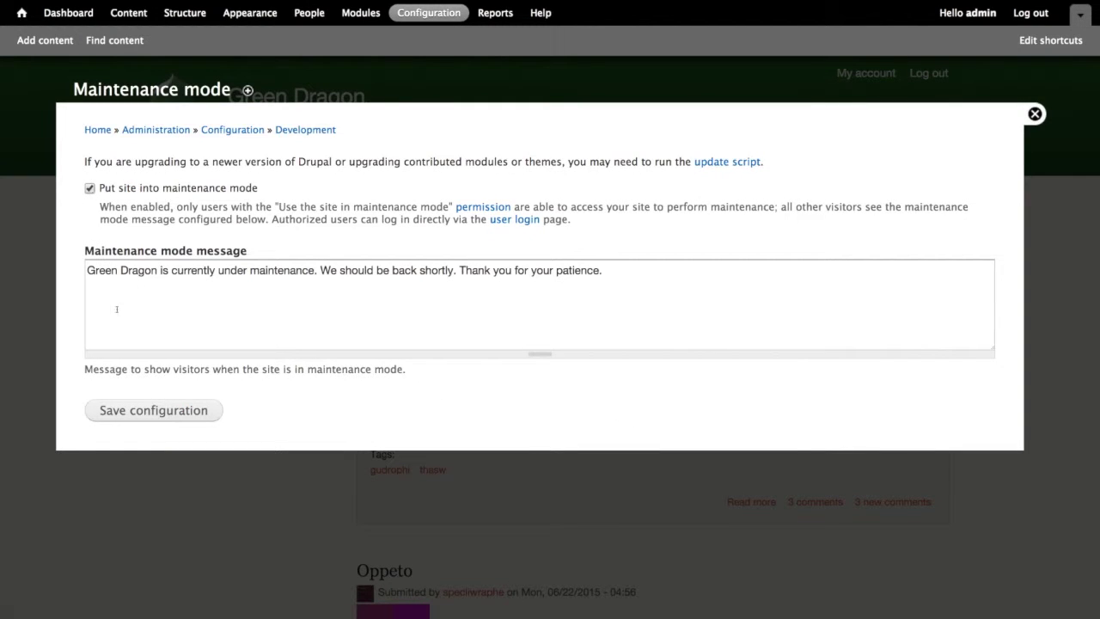
{"action": "left_click", "coordinate": [165, 411]}
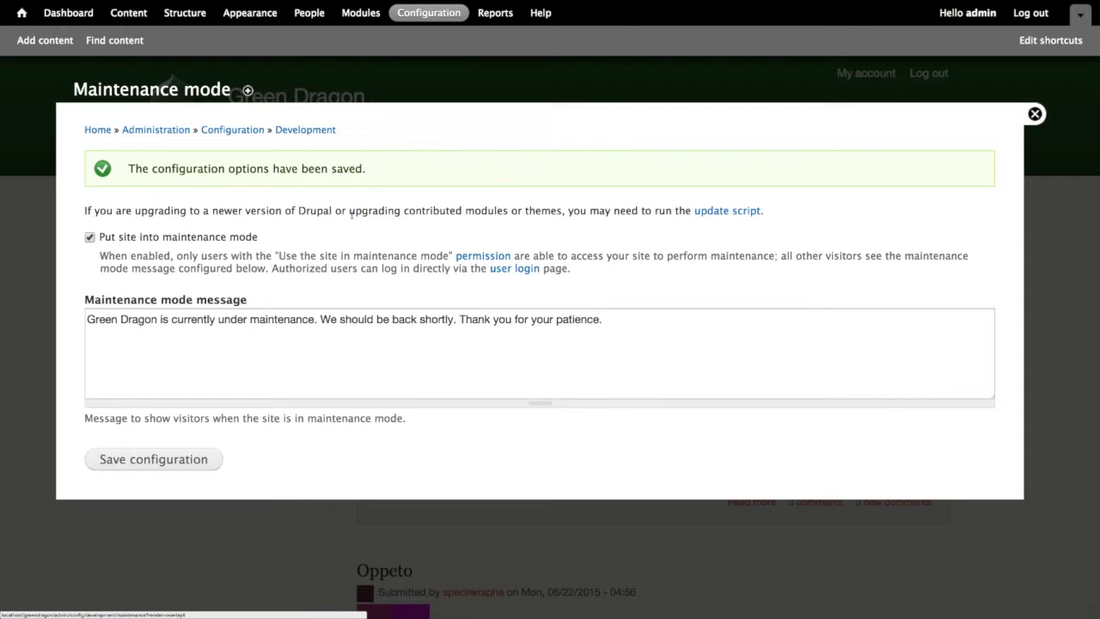
Step: Clear all of the site's caches from the Performance settings in the Development configuration
{"action": "left_click", "coordinate": [434, 15]}
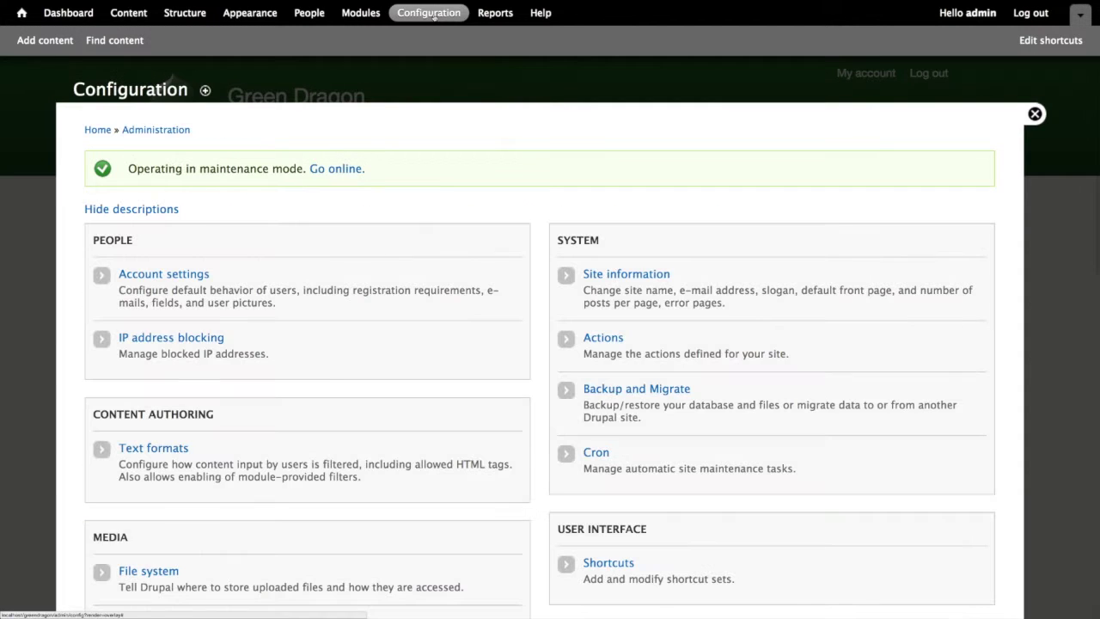
{"action": "scroll", "coordinate": [514, 264], "scroll_direction": "down", "scroll_amount": 3}
{"action": "scroll", "coordinate": [513, 264], "scroll_direction": "down", "scroll_amount": 5}
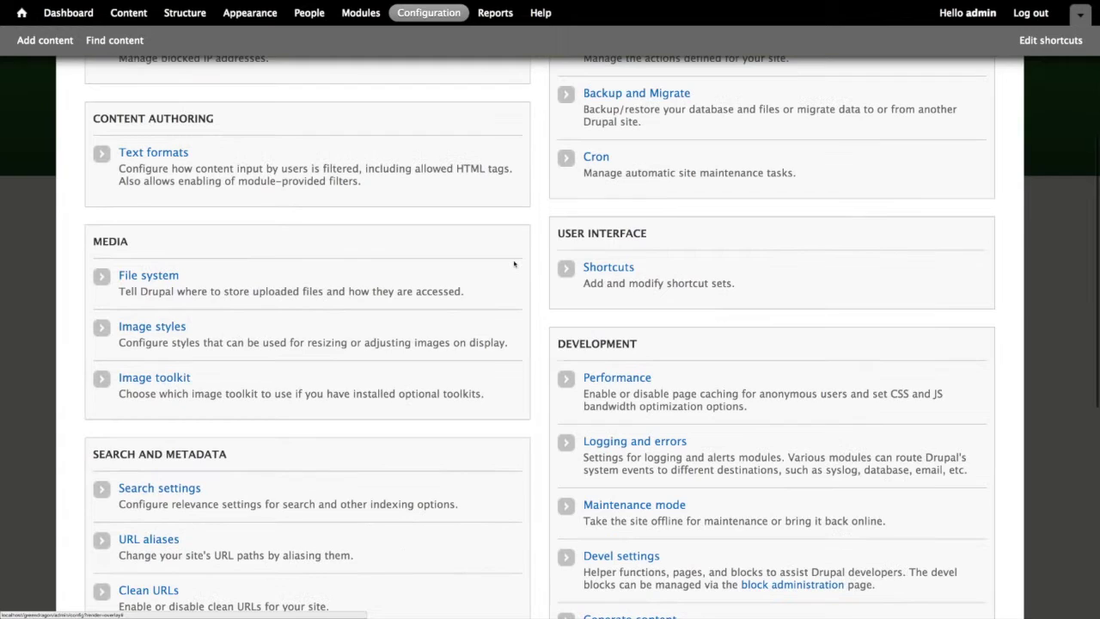
{"action": "scroll", "coordinate": [514, 264], "scroll_direction": "down", "scroll_amount": 2}
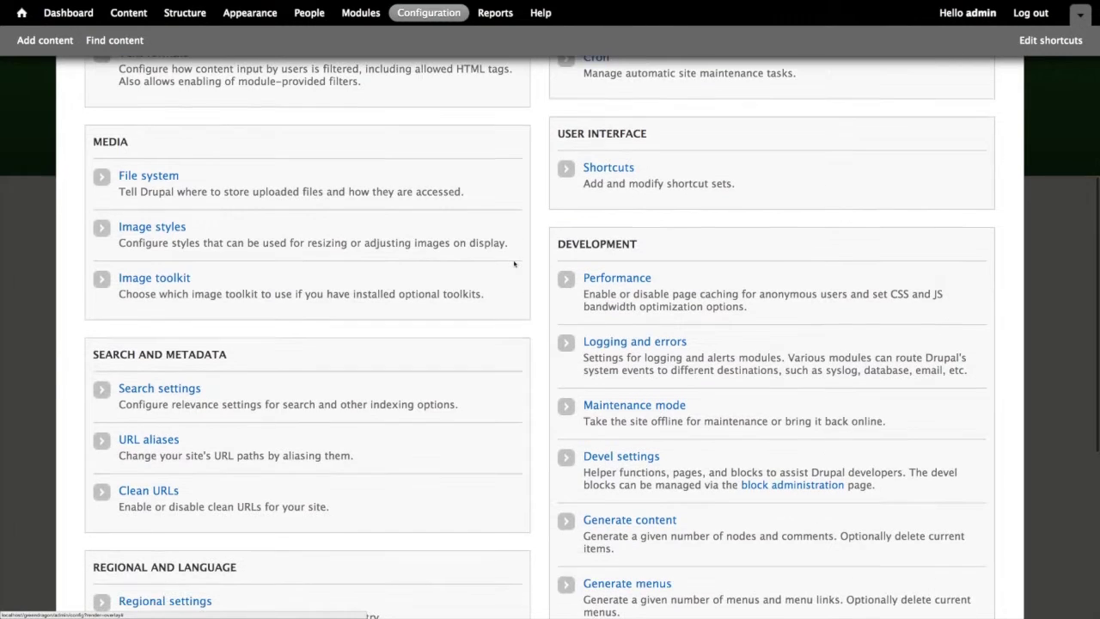
{"action": "scroll", "coordinate": [514, 264], "scroll_direction": "down", "scroll_amount": 1}
{"action": "left_click", "coordinate": [612, 261]}
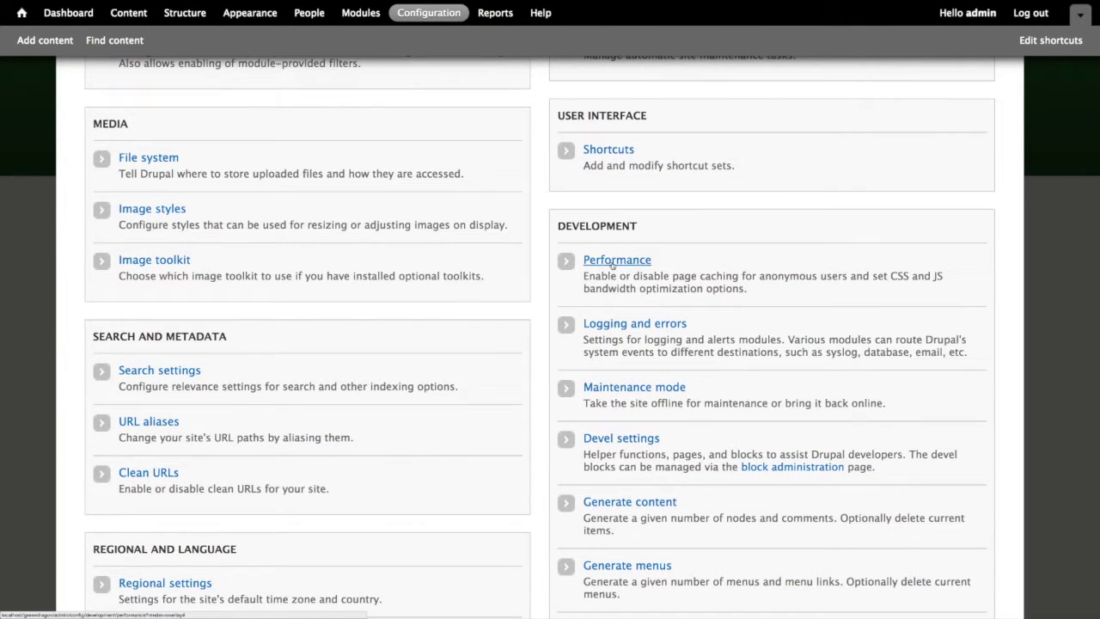
{"action": "left_click", "coordinate": [160, 244]}
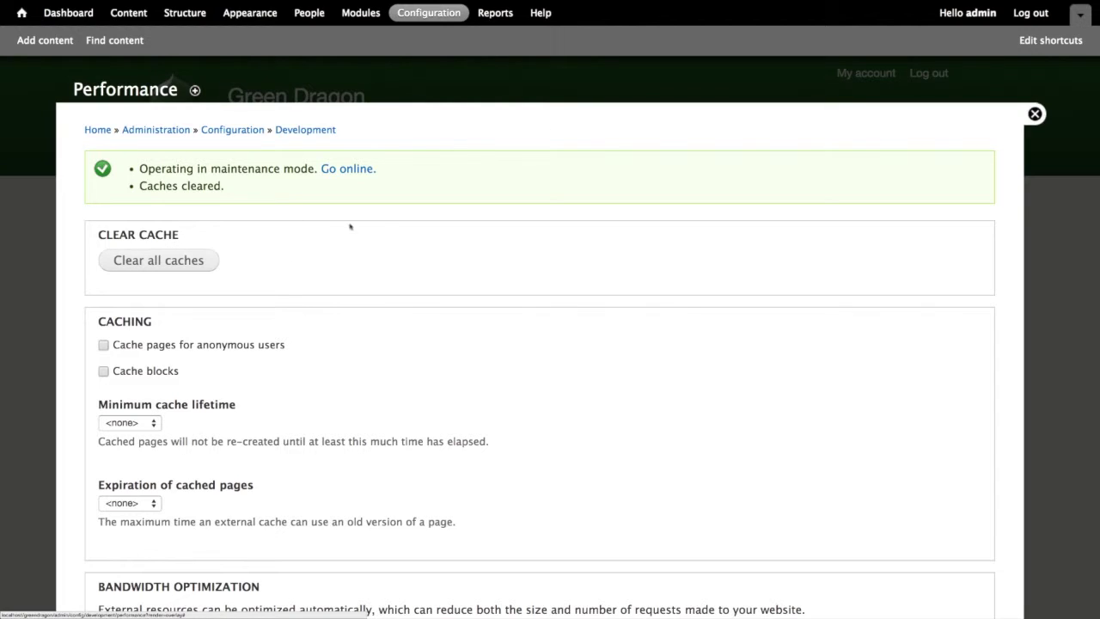
Step: Open the Backup and Migrate quick backup form and choose Entire Site (code, files & DB) as the backup source
{"action": "left_click", "coordinate": [432, 22]}
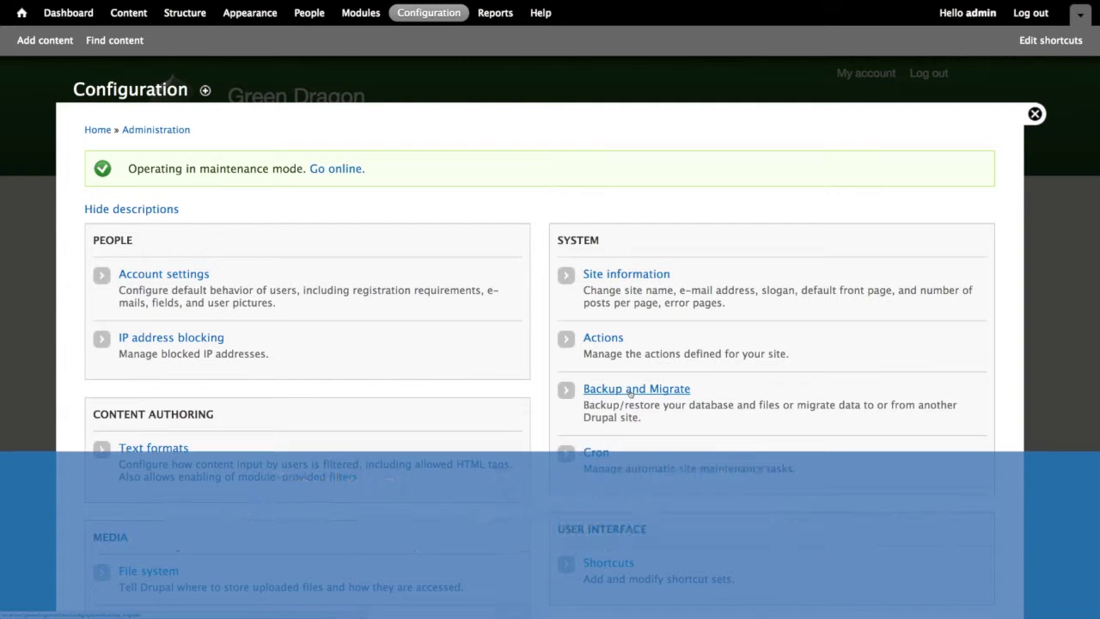
{"action": "left_click", "coordinate": [630, 391]}
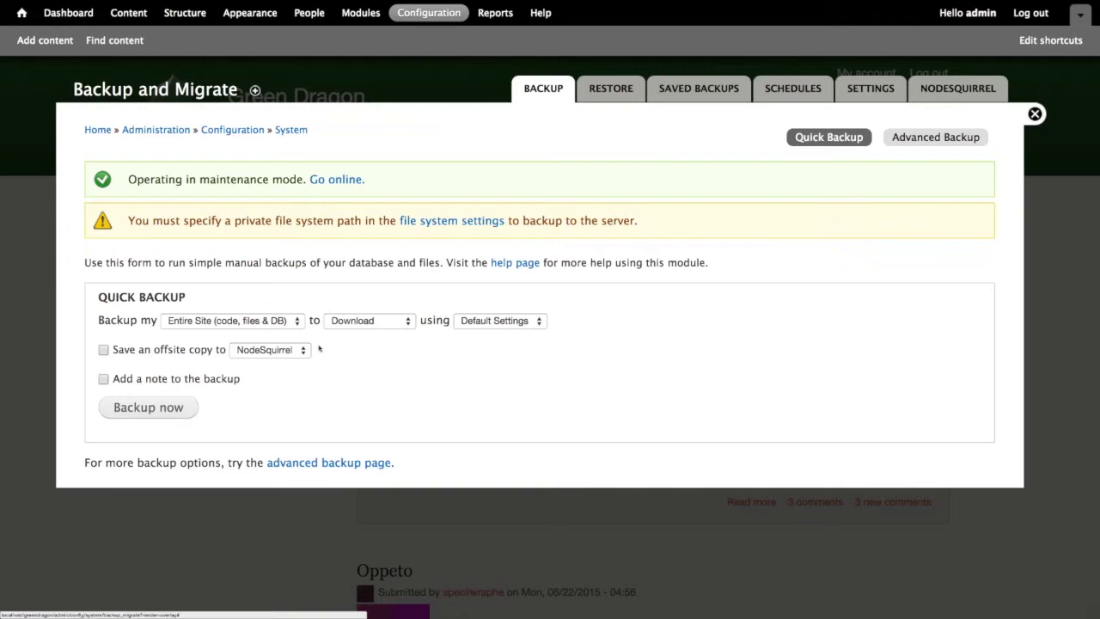
{"action": "left_click", "coordinate": [289, 322]}
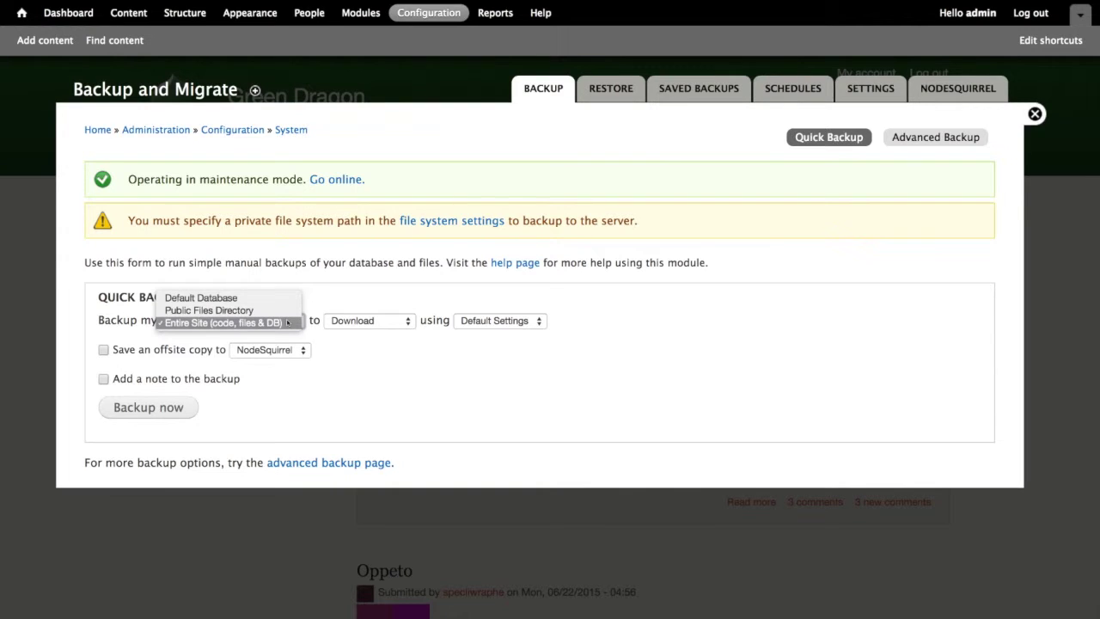
{"action": "left_click", "coordinate": [201, 299]}
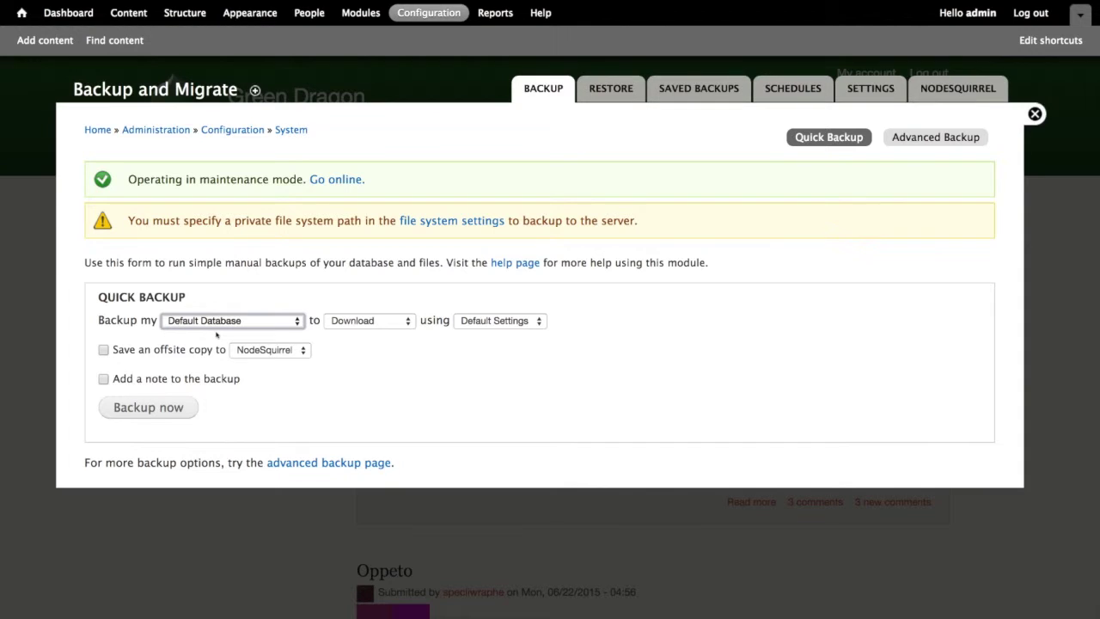
{"action": "left_click", "coordinate": [221, 323]}
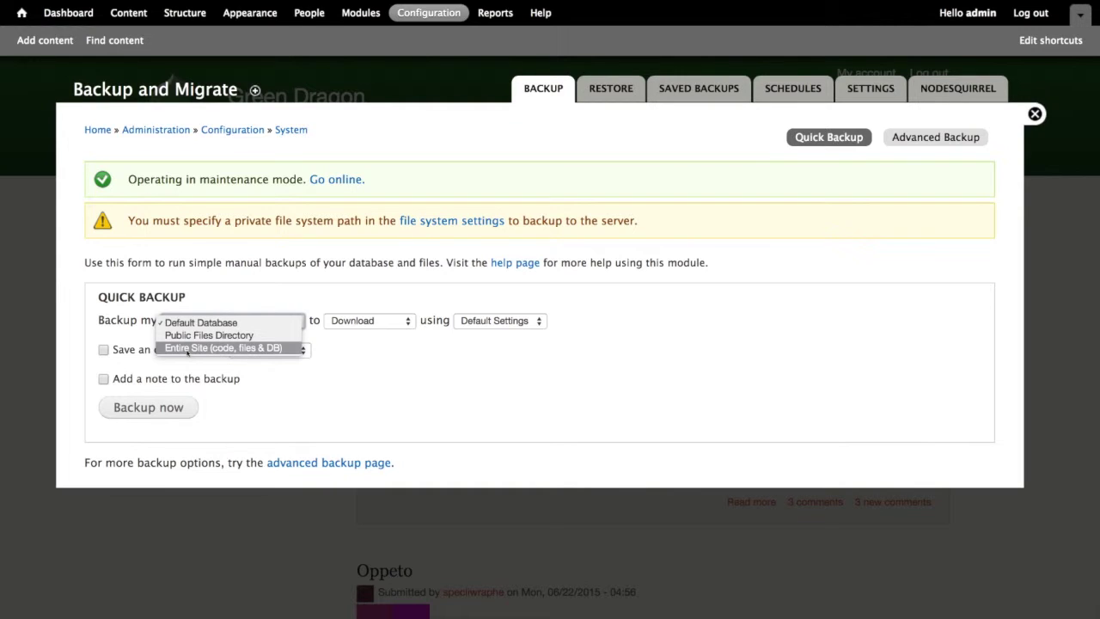
{"action": "left_click", "coordinate": [188, 349]}
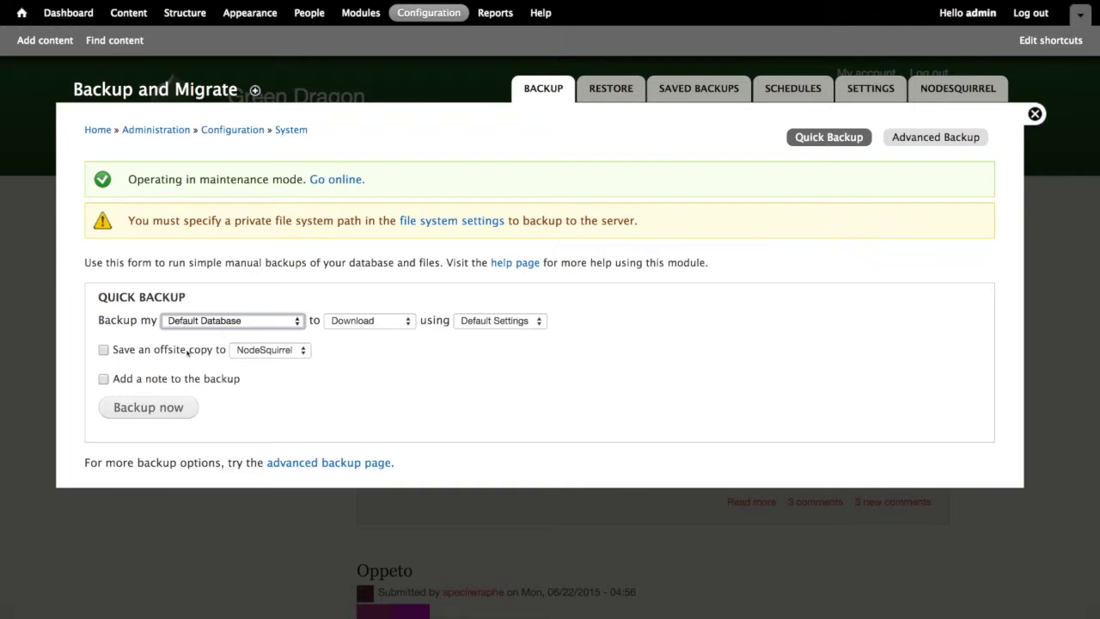
{"action": "left_click", "coordinate": [265, 416]}
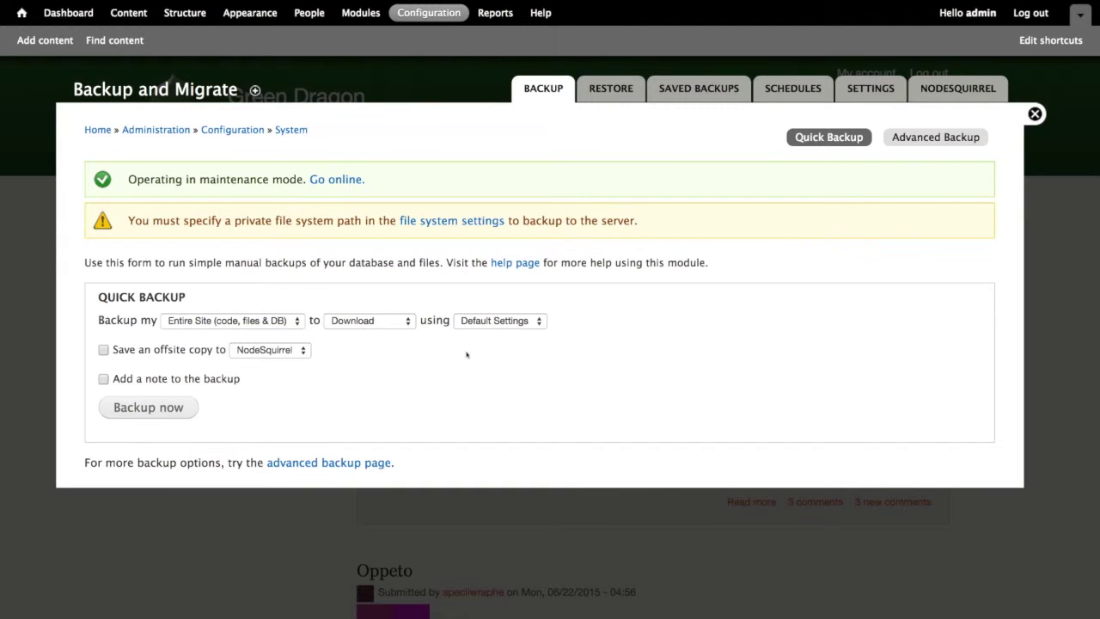
Step: Run the quick backup as a download and save the archive file in the Desktop folder
{"action": "left_click", "coordinate": [151, 407]}
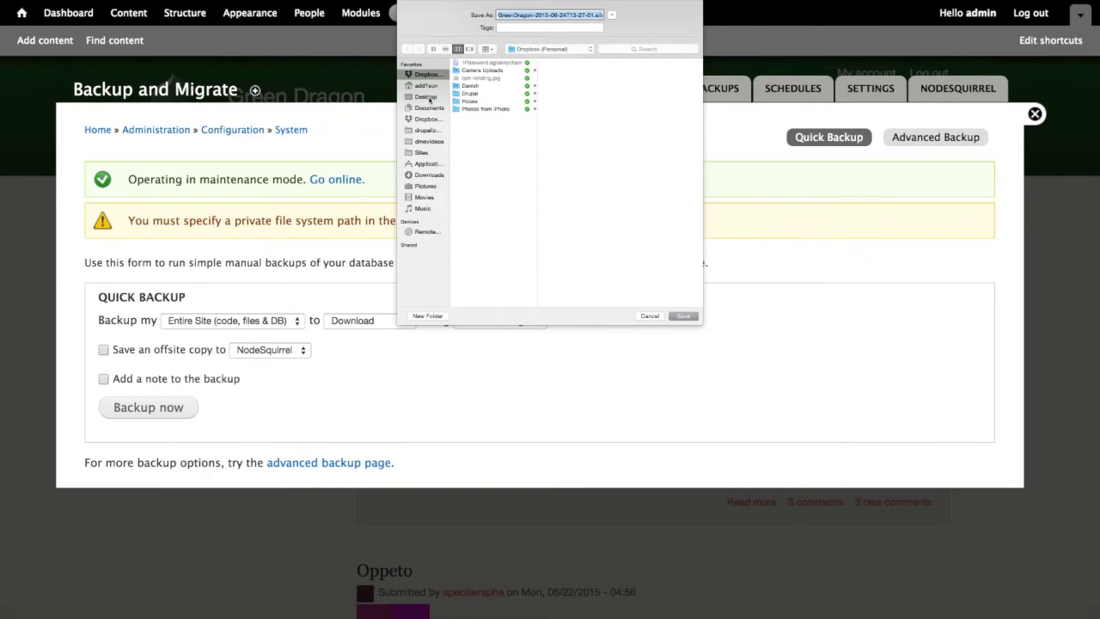
{"action": "left_click", "coordinate": [426, 97]}
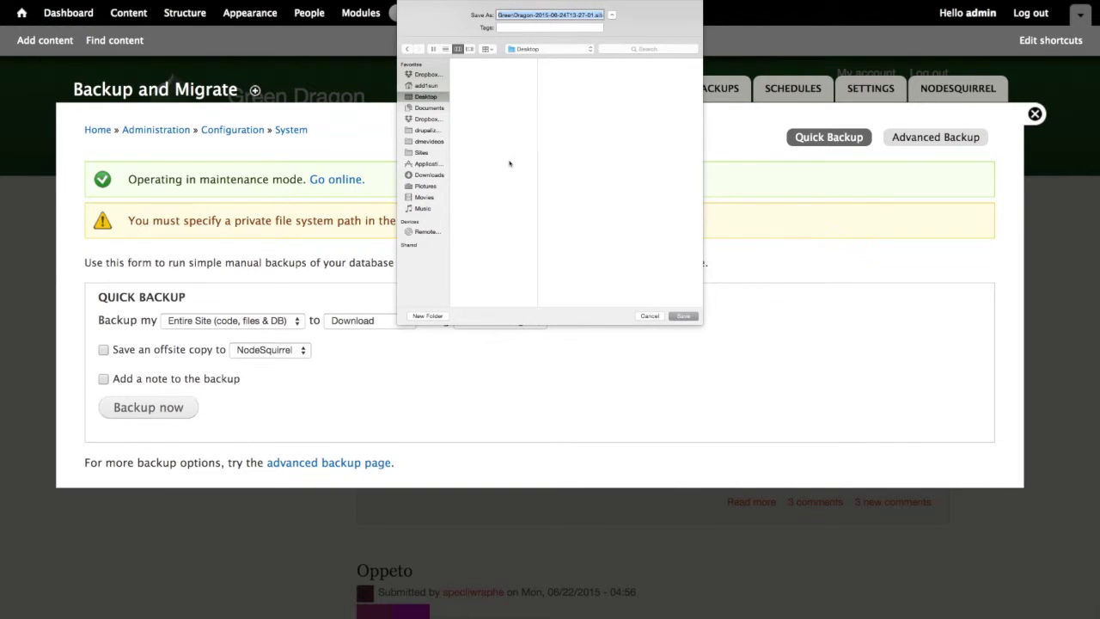
{"action": "left_click", "coordinate": [683, 316]}
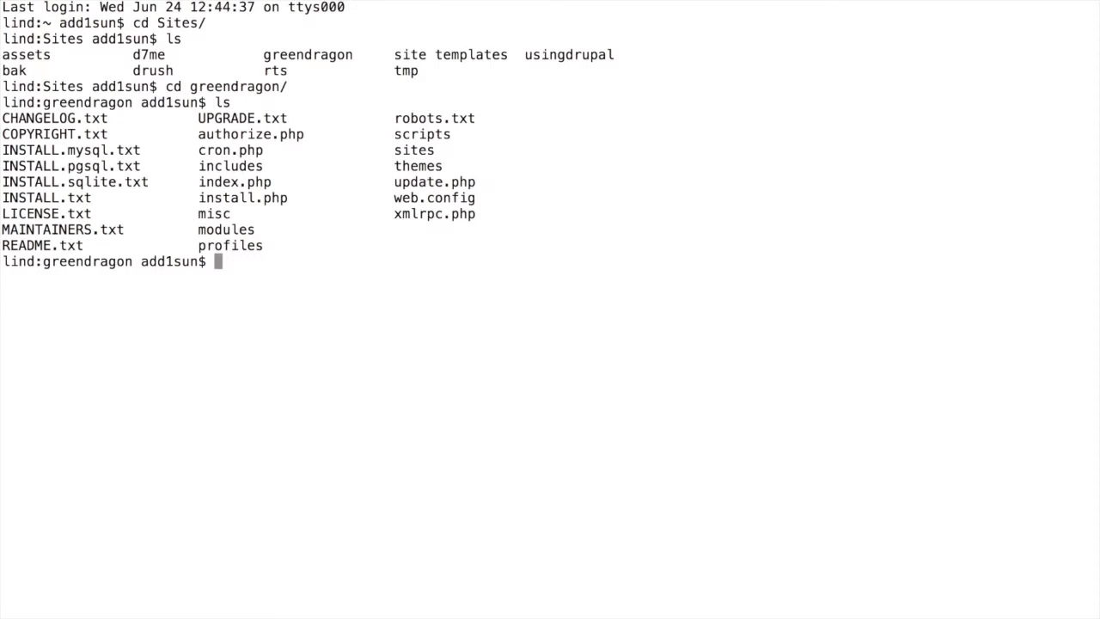
Step: Switch to the terminal and archive the site from the greendragon directory with the short command drush ard
{"action": "type", "text": "drush archive-dump"}
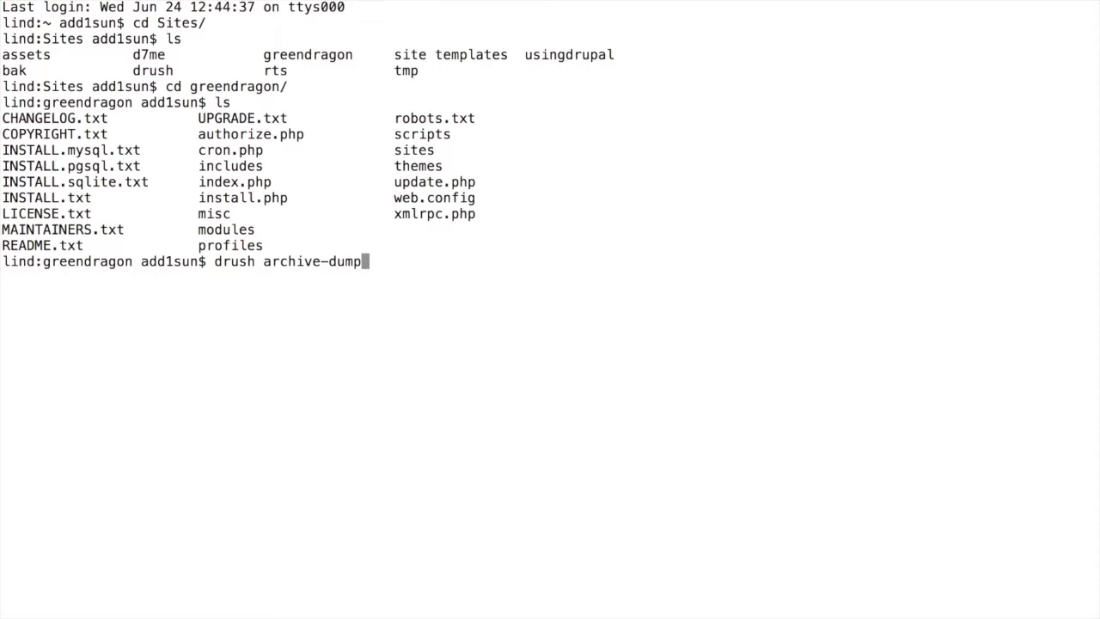
{"action": "key", "text": "BackSpace"}
{"action": "key", "text": "BackSpace"}
{"action": "key", "text": "BackSpace"}
{"action": "key", "text": "BackSpace"}
{"action": "key", "text": "BackSpace"}
{"action": "key", "text": "BackSpace"}
{"action": "key", "text": "BackSpace"}
{"action": "key", "text": "BackSpace"}
{"action": "key", "text": "BackSpace"}
{"action": "key", "text": "BackSpace"}
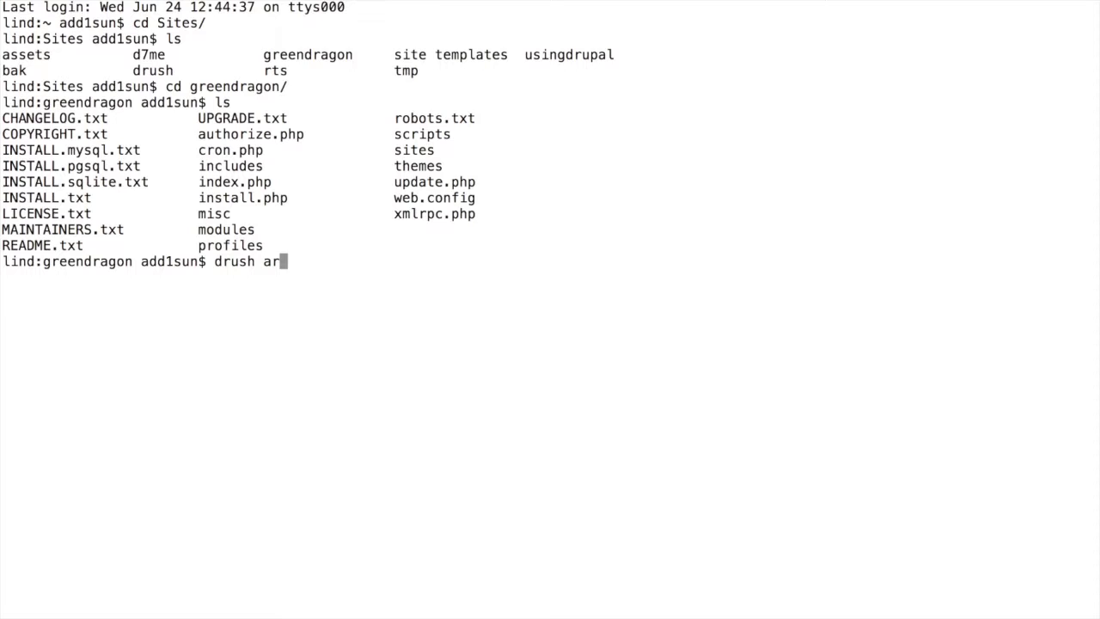
{"action": "type", "text": "d"}
{"action": "key", "text": "Return"}
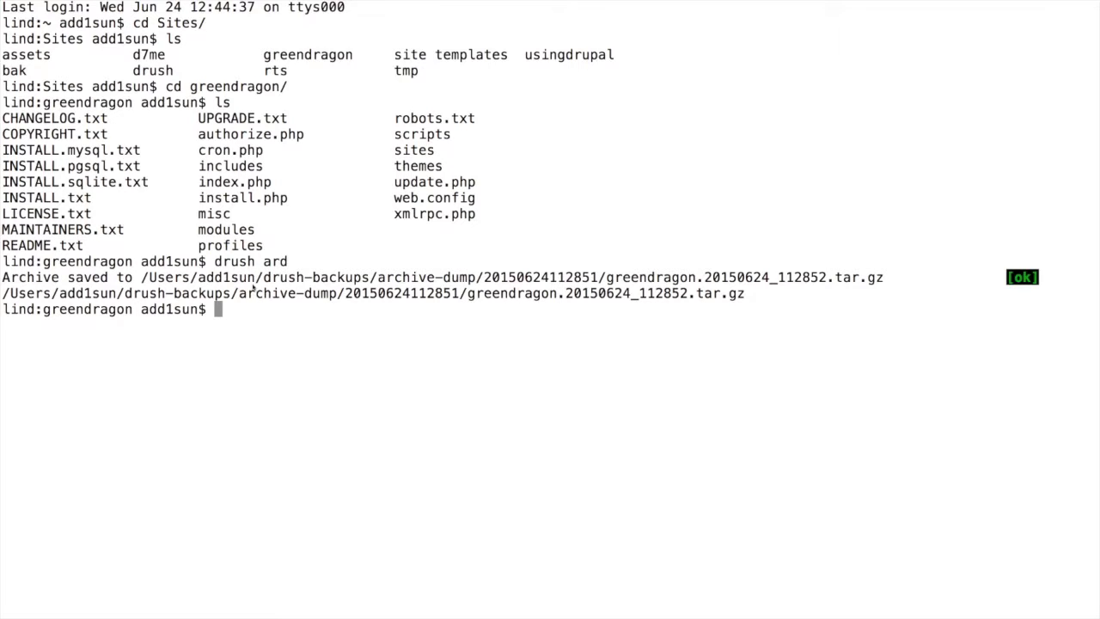
Step: Archive the site again using drush ard with the --destination option pointing to greendragon.tar.gz in the home account's Desktop folder
{"action": "type", "text": "drush ard --destination=\"/Users/add1sun/Desktop/greendragon.tar.gz\""}
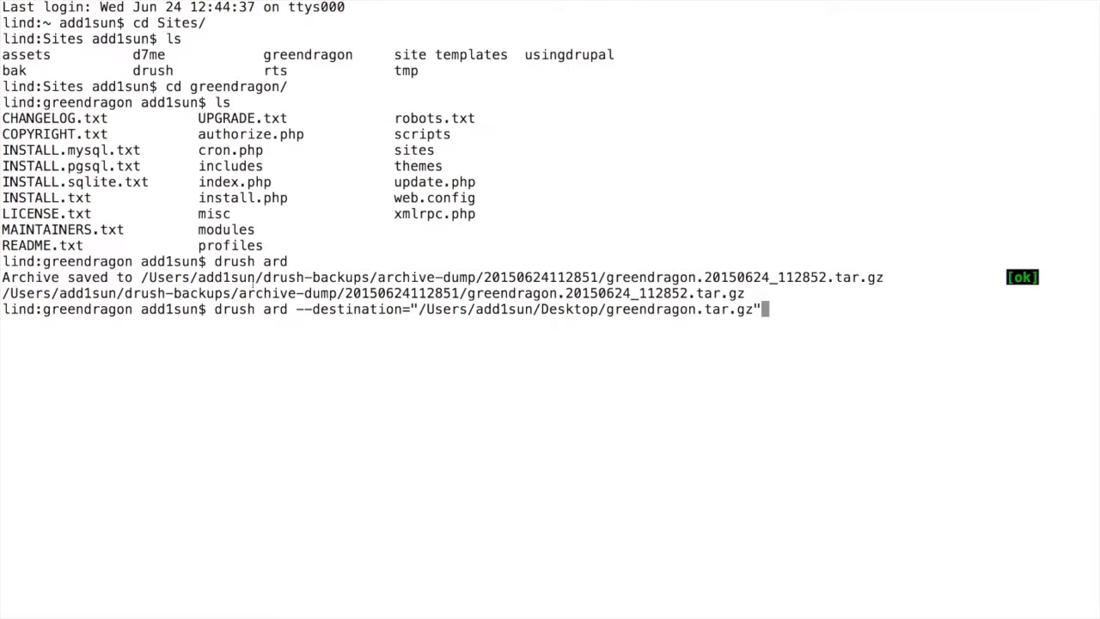
{"action": "key", "text": "Return"}
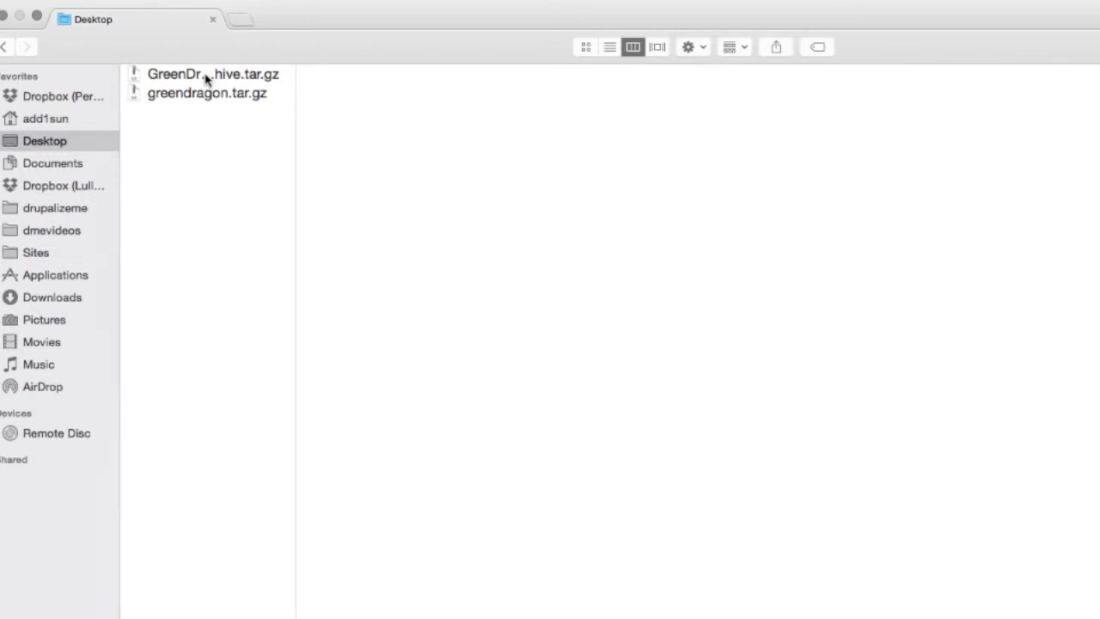
{"action": "left_click", "coordinate": [194, 77]}
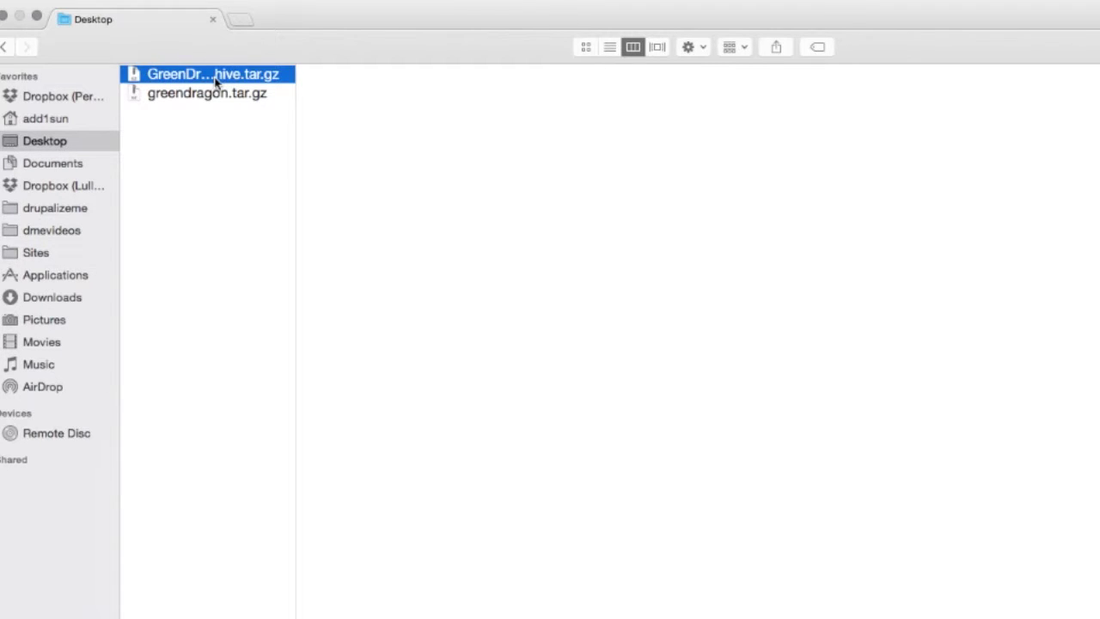
{"action": "left_click", "coordinate": [206, 96]}
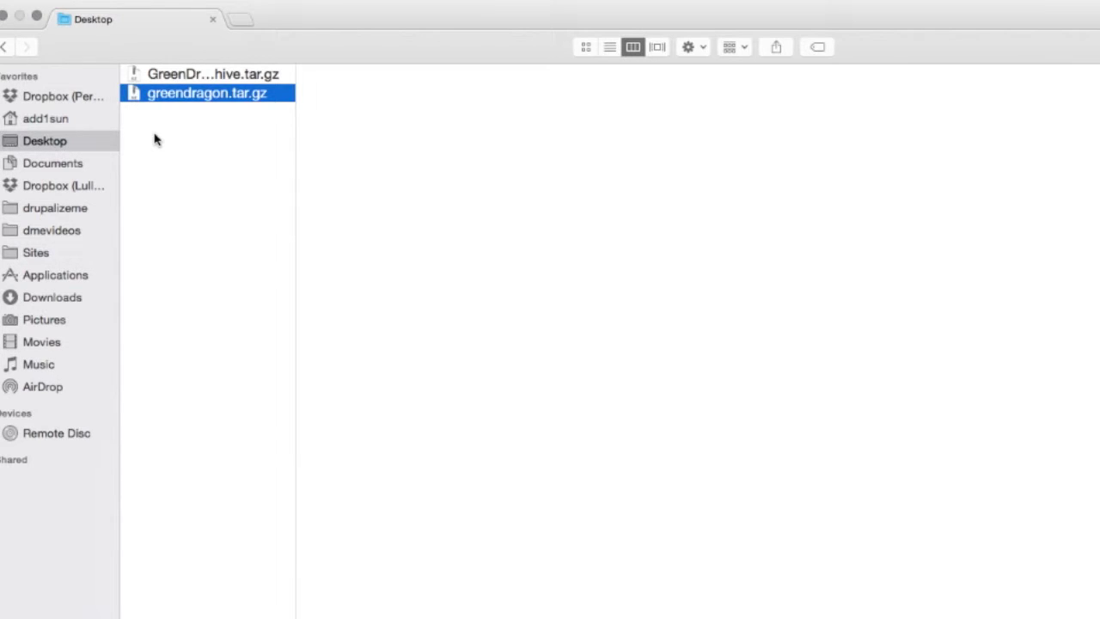
{"action": "left_click", "coordinate": [57, 122]}
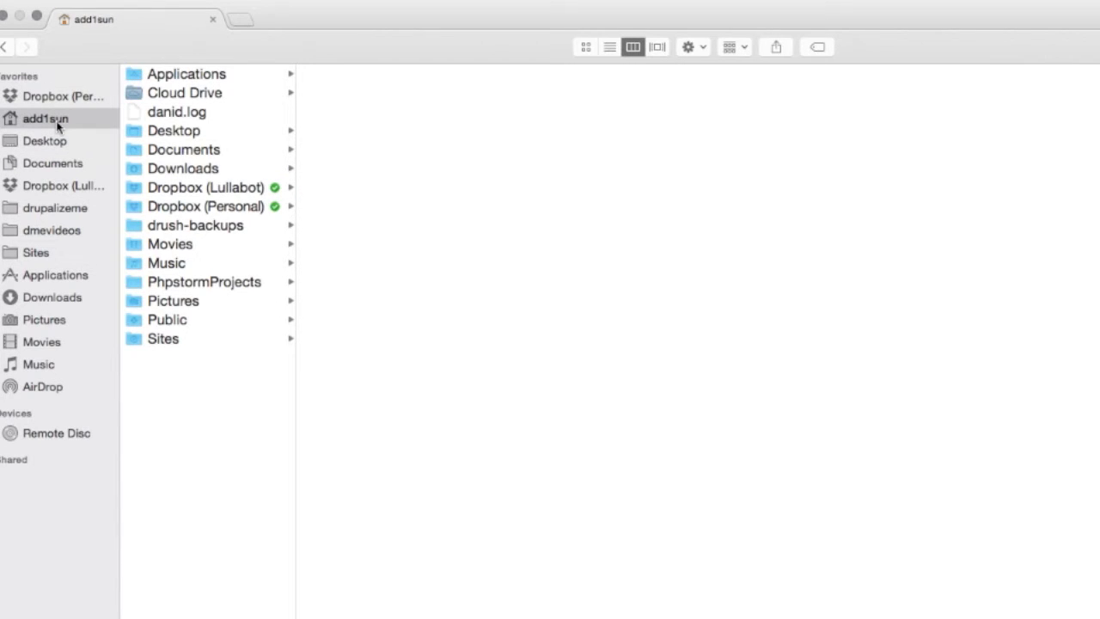
{"action": "left_click", "coordinate": [201, 227]}
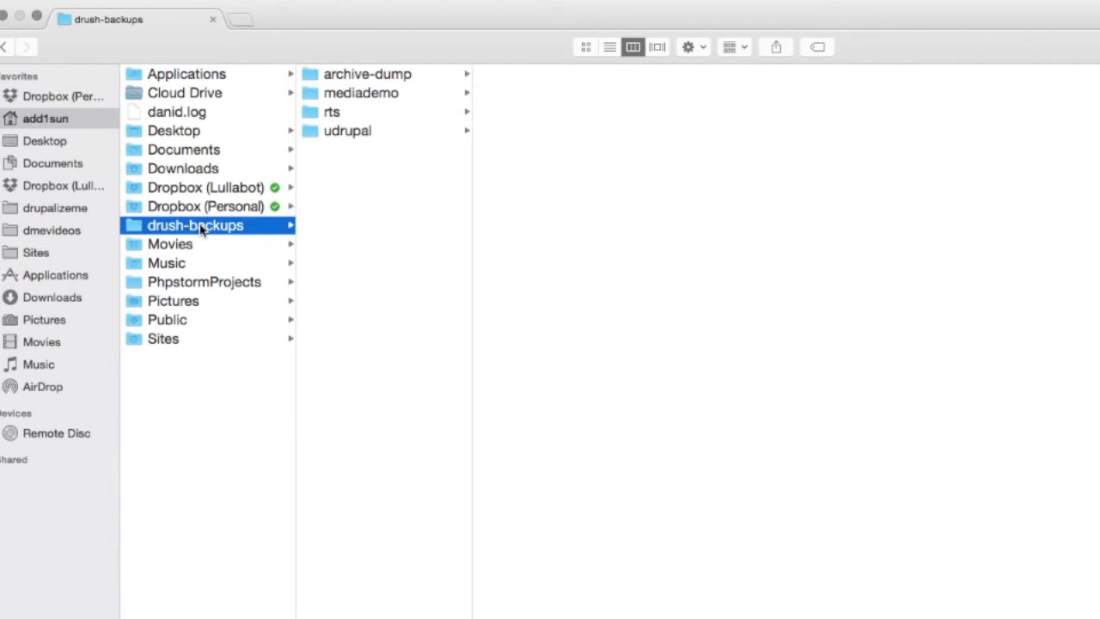
{"action": "left_click", "coordinate": [368, 76]}
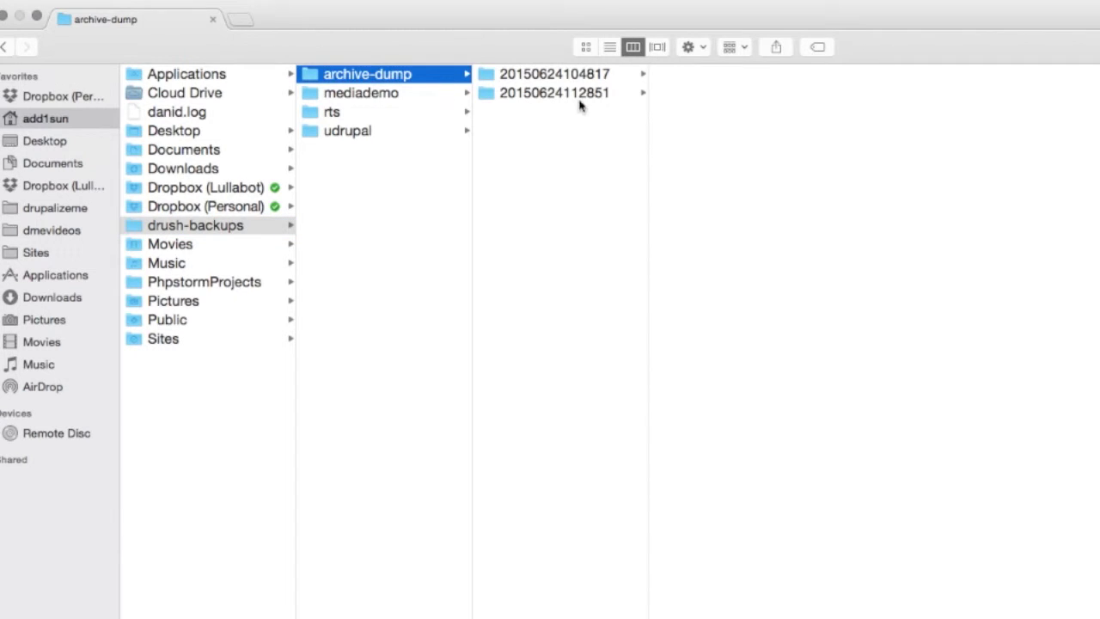
{"action": "left_click", "coordinate": [577, 94]}
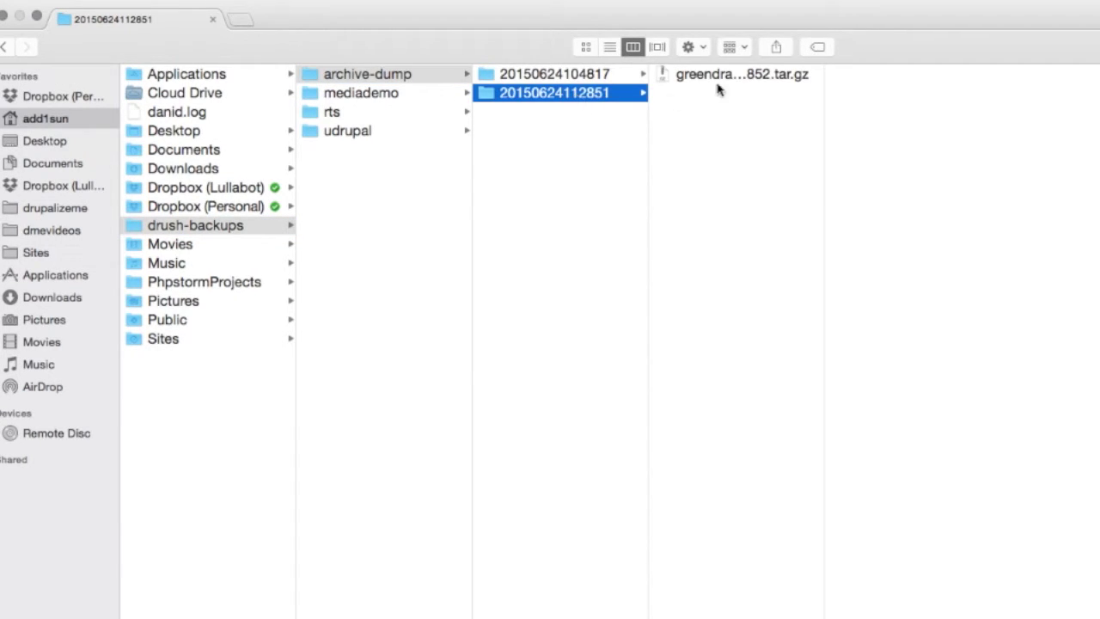
{"action": "left_click", "coordinate": [741, 76]}
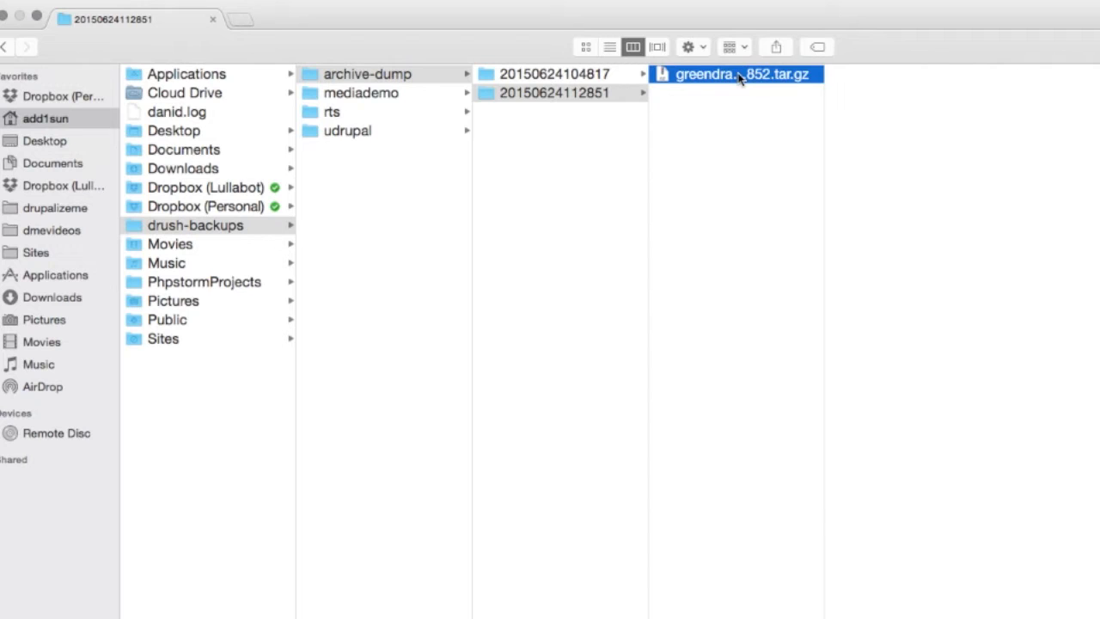
{"action": "left_click", "coordinate": [54, 149]}
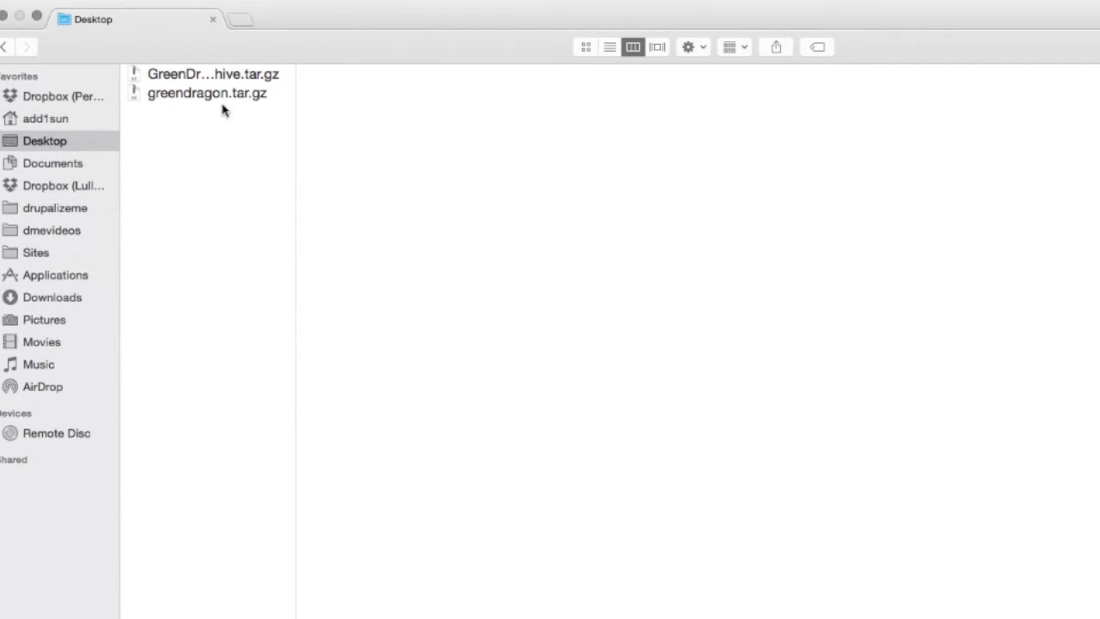
Step: Extract the quick-backup archive on the Desktop and examine the extracted folder's database.sql and docroot/sites/default/files
{"action": "double_click", "coordinate": [205, 76]}
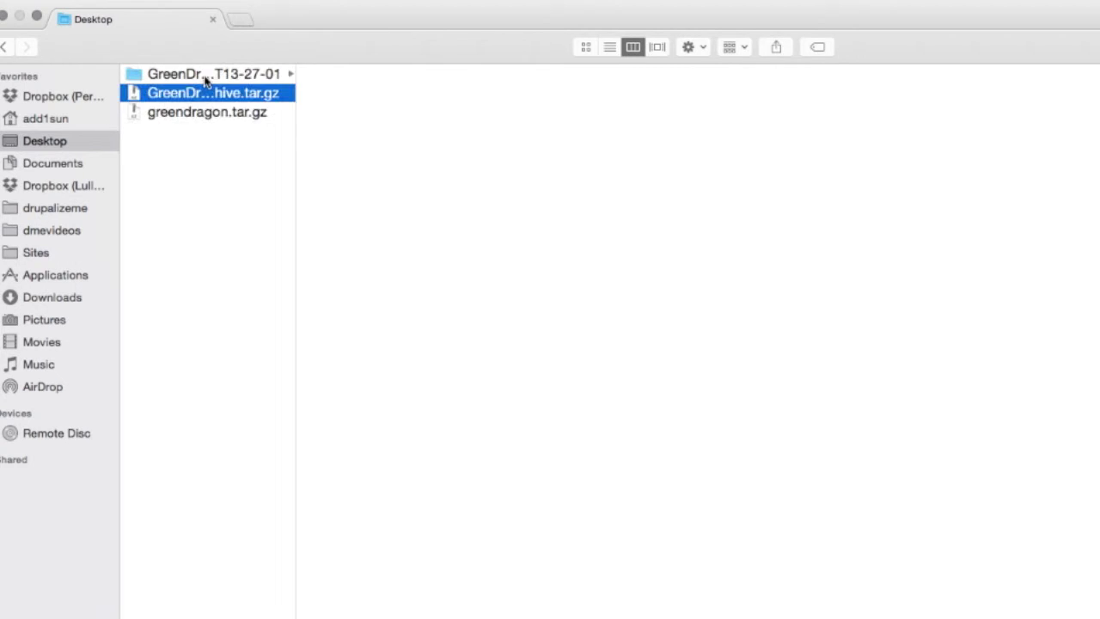
{"action": "left_click", "coordinate": [198, 75]}
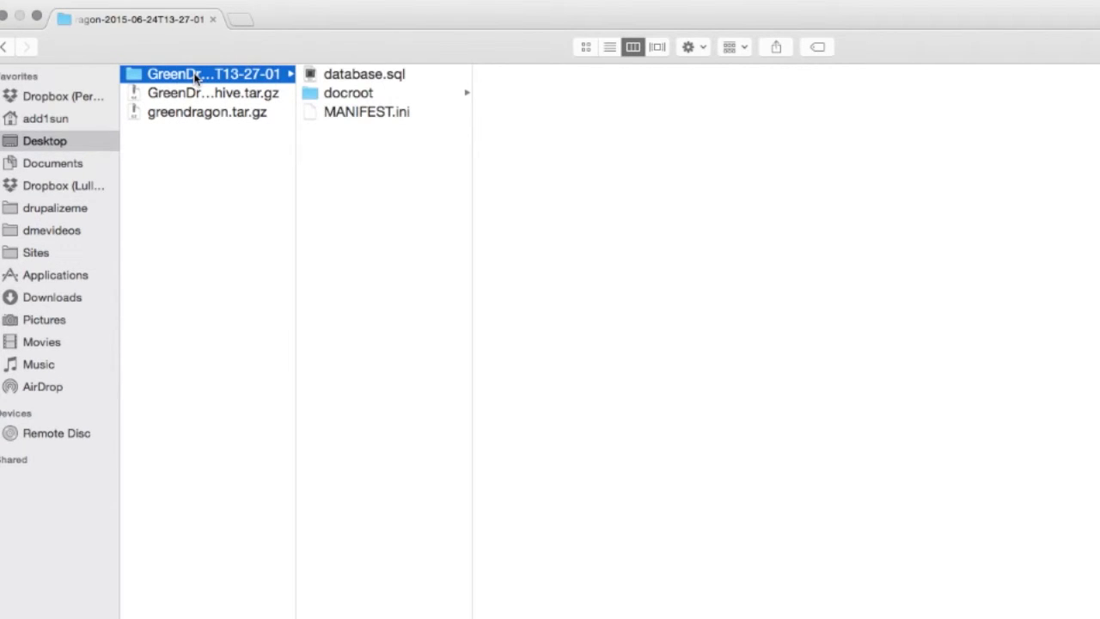
{"action": "left_click", "coordinate": [370, 77]}
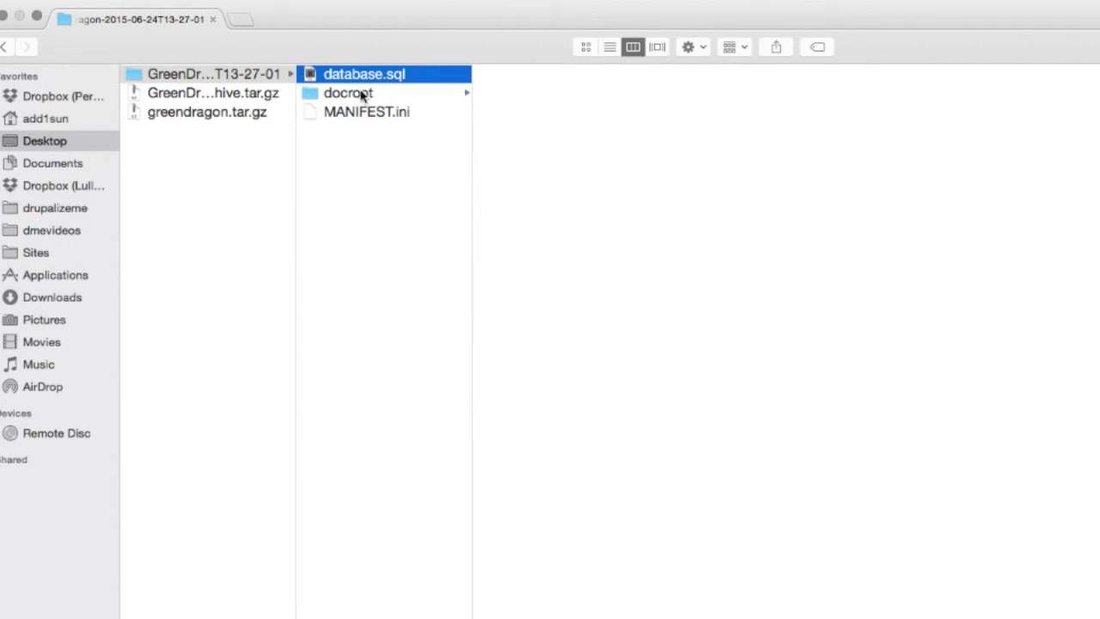
{"action": "left_click", "coordinate": [362, 95]}
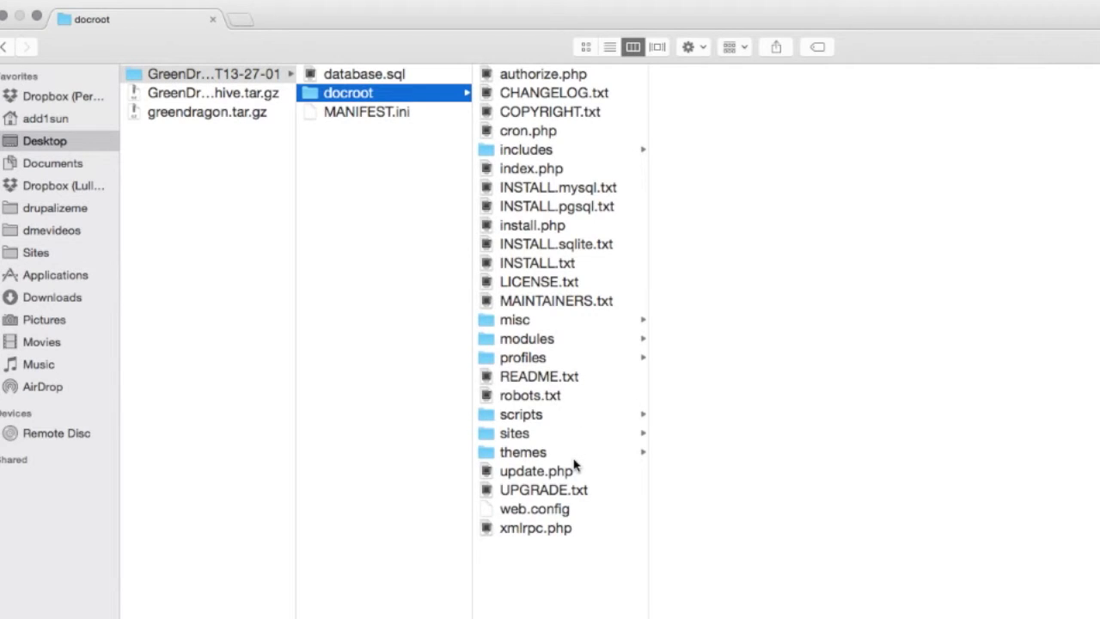
{"action": "left_click", "coordinate": [541, 434]}
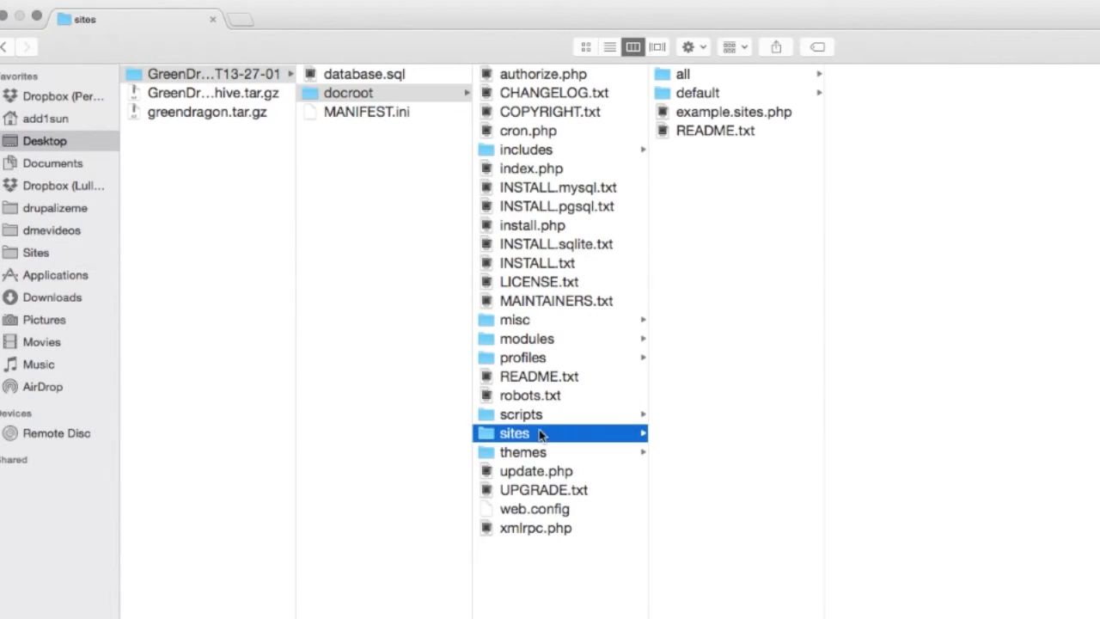
{"action": "left_click", "coordinate": [699, 96]}
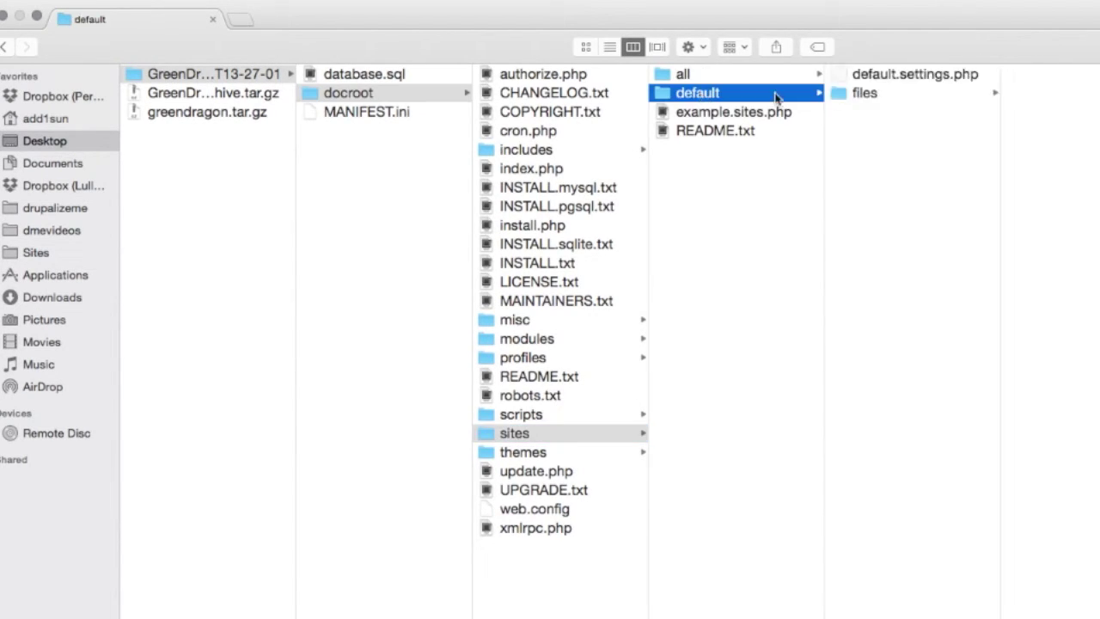
{"action": "left_click", "coordinate": [865, 102]}
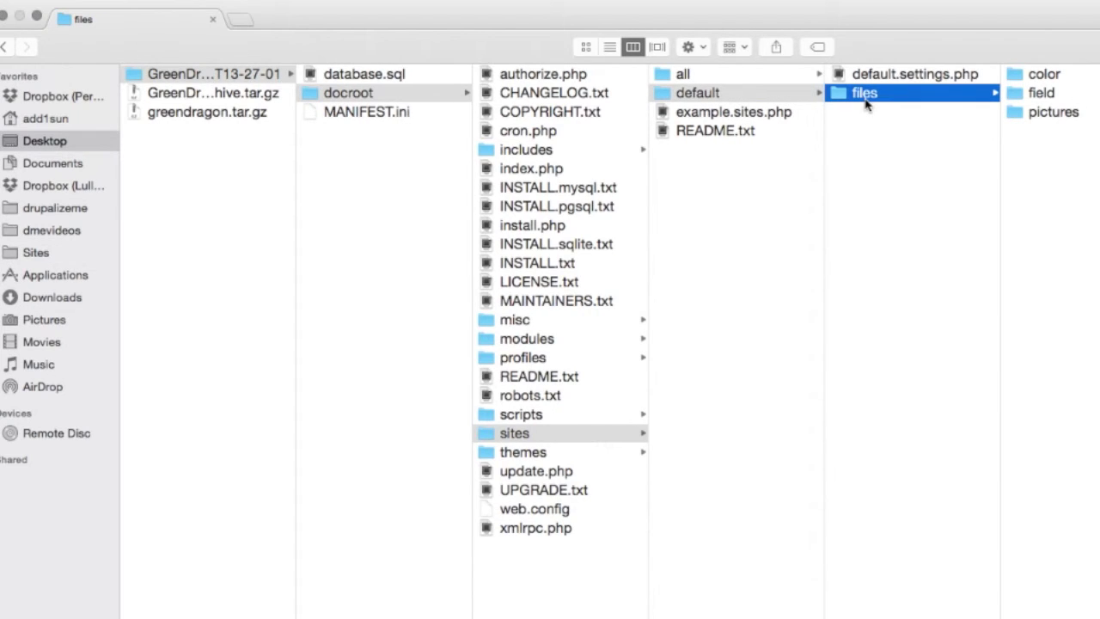